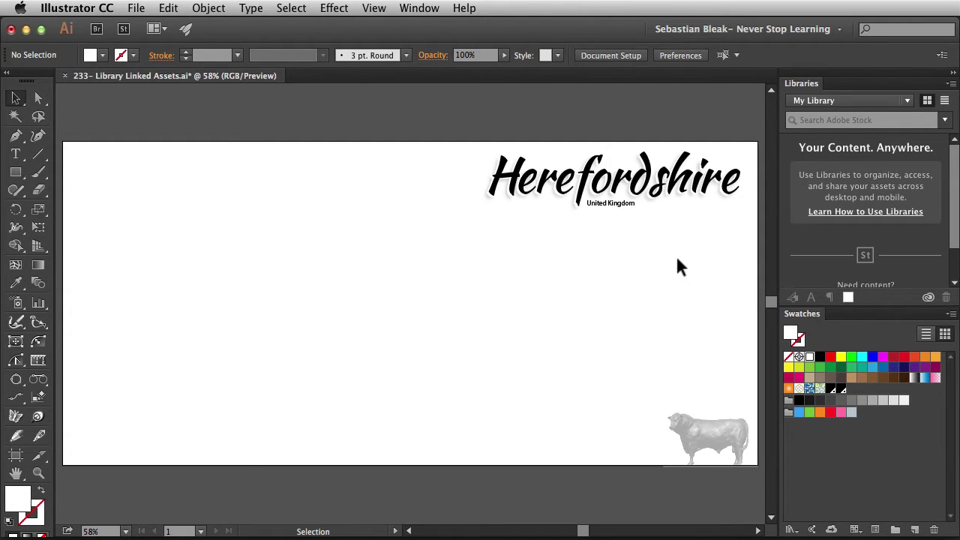
# Show the Libraries panel from the Window menu
pyautogui.click(603, 275)
pyautogui.click(420, 8)
pyautogui.scroll(-10, 487, 143)
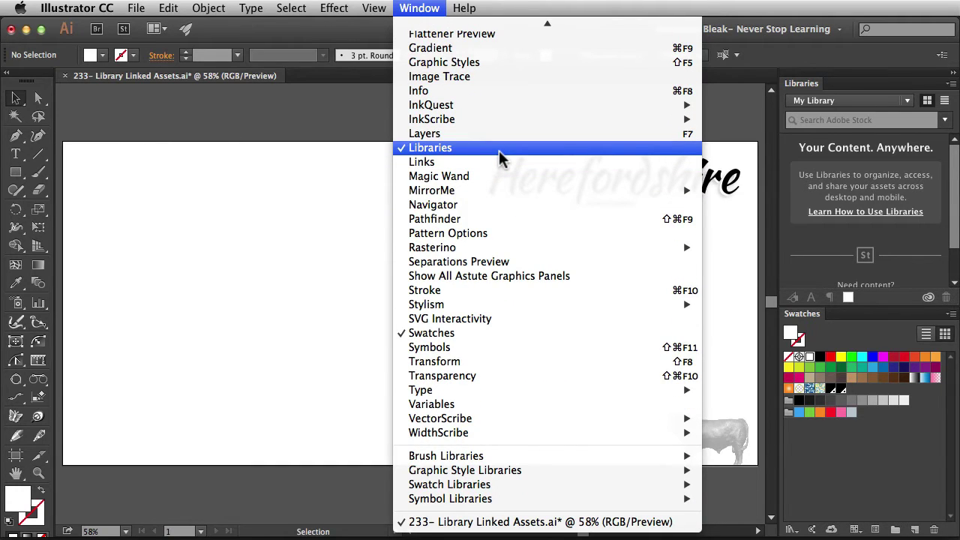
pyautogui.click(501, 154)
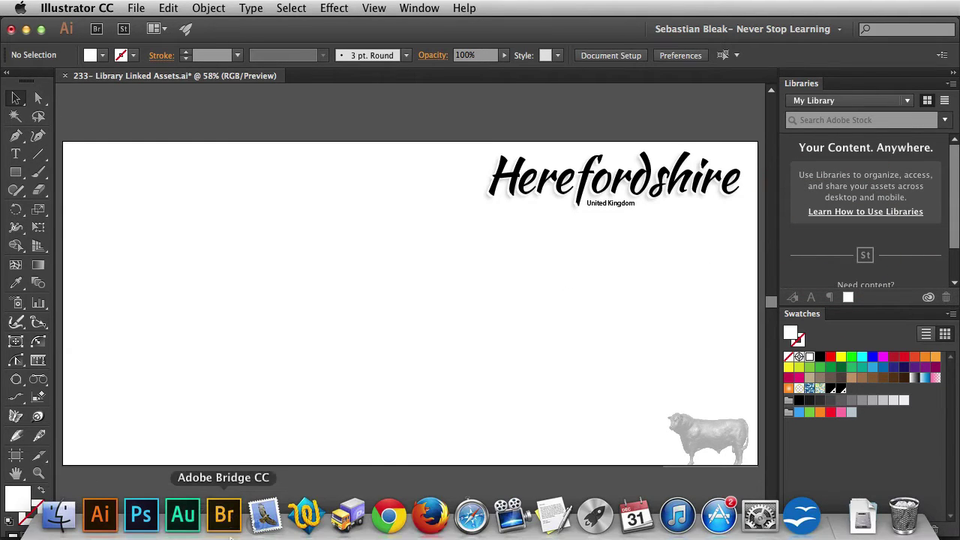
# In Photoshop, drag the Herefordshire layer into My Library as a graphic using the Move tool
pyautogui.click(141, 516)
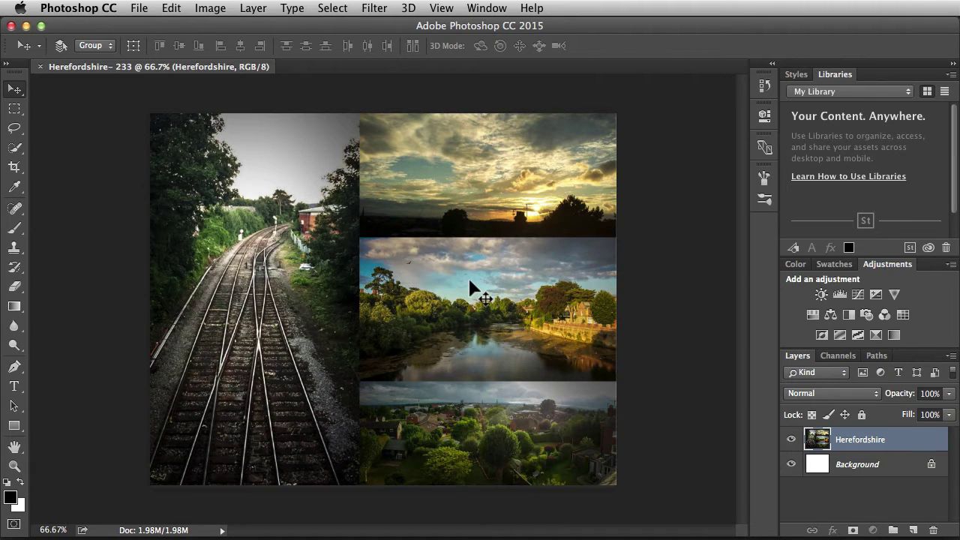
pyautogui.click(911, 441)
pyautogui.moveTo(904, 444); pyautogui.dragTo(845, 165)
pyautogui.press('v')
pyautogui.moveTo(434, 174)
pyautogui.mouseDown()
pyautogui.moveTo(454, 187)
pyautogui.moveTo(620, 180)
pyautogui.moveTo(774, 135)
pyautogui.moveTo(847, 143)
pyautogui.moveTo(812, 148)
pyautogui.mouseUp()
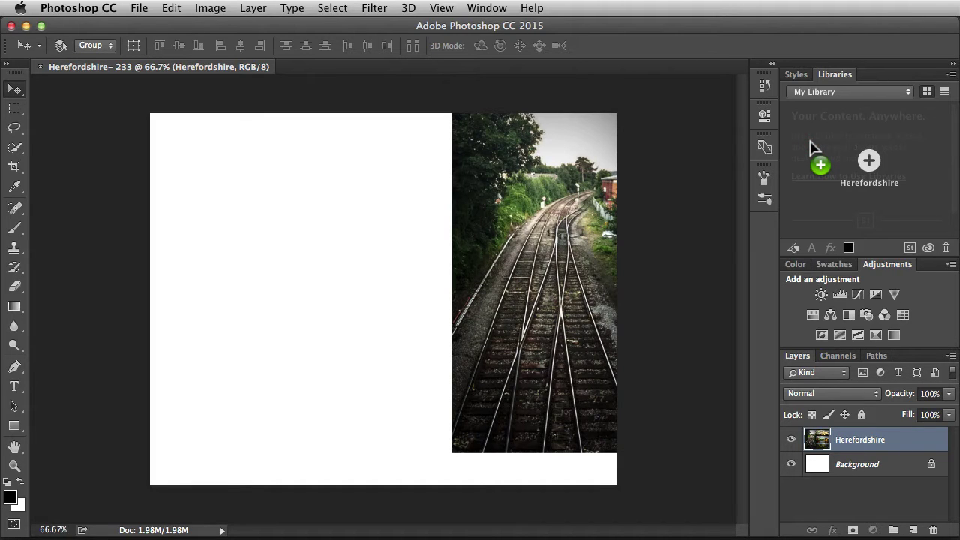
pyautogui.moveTo(812, 148); pyautogui.dragTo(810, 142)
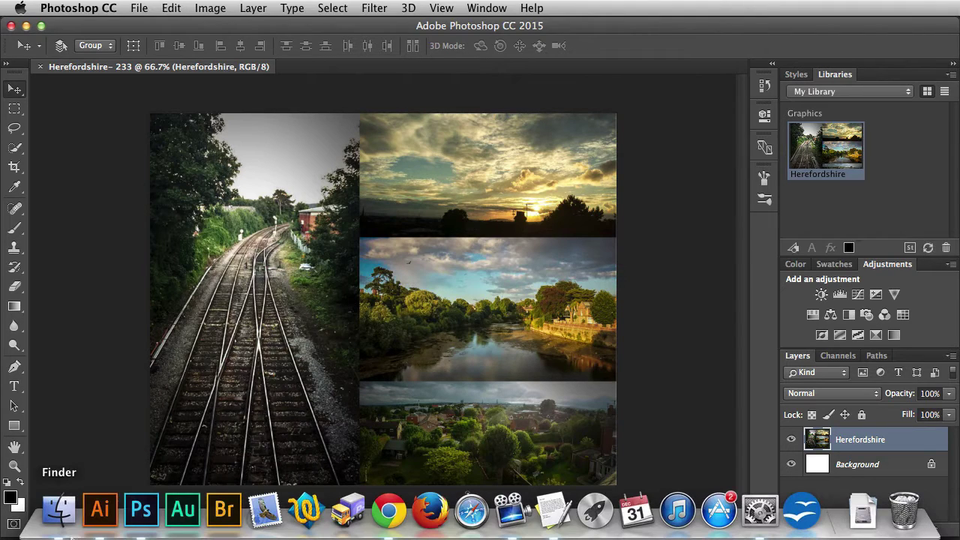
# Back in Illustrator, drag the Herefordshire library graphic onto the artboard, then delete it
pyautogui.click(100, 510)
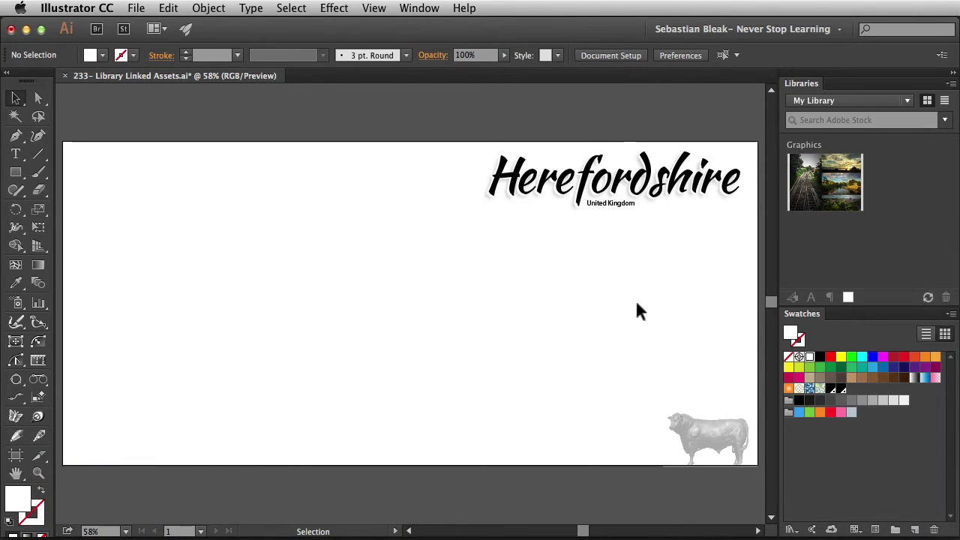
pyautogui.click(829, 180)
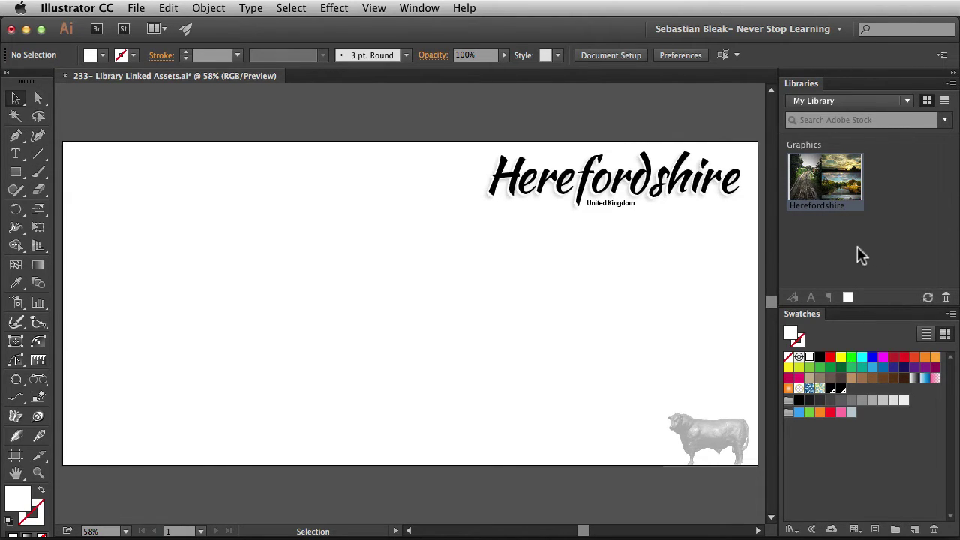
pyautogui.moveTo(835, 185); pyautogui.dragTo(260, 280)
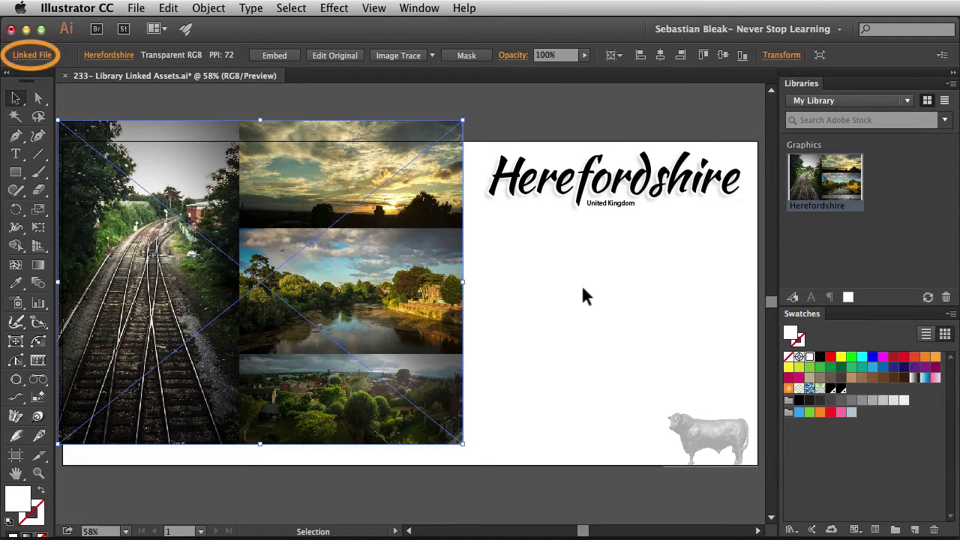
pyautogui.press('Delete')
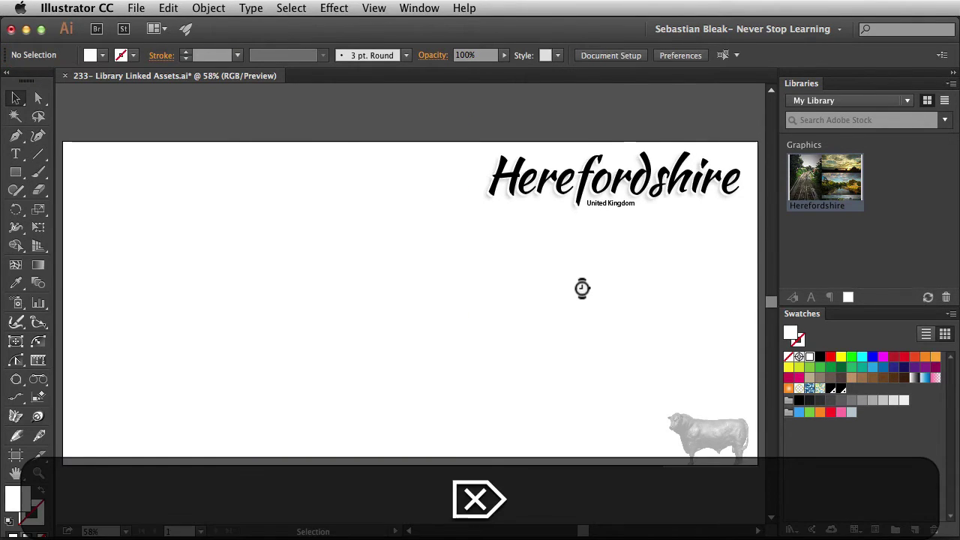
# Place the Herefordshire graphic as a linked file aligned to the artboard's left edge
pyautogui.rightClick(817, 183)
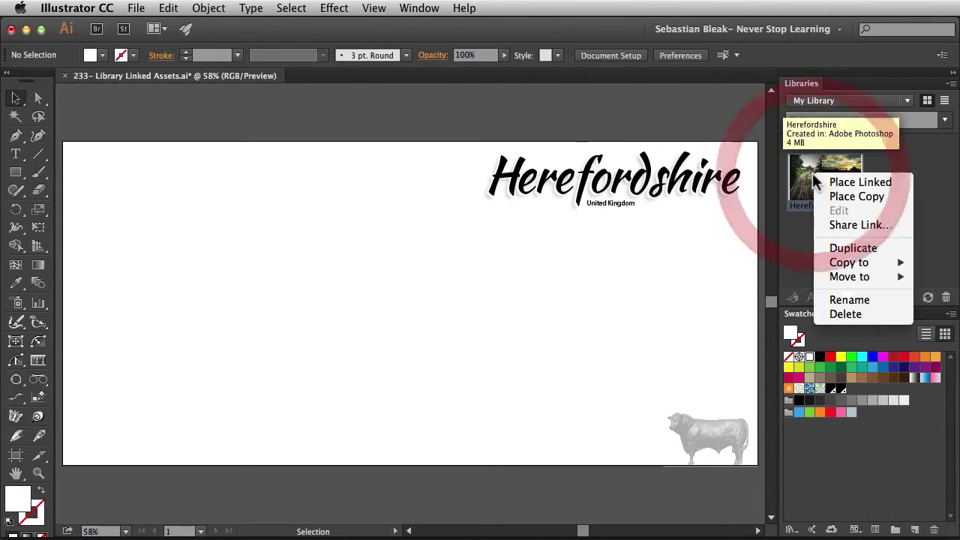
pyautogui.click(825, 182)
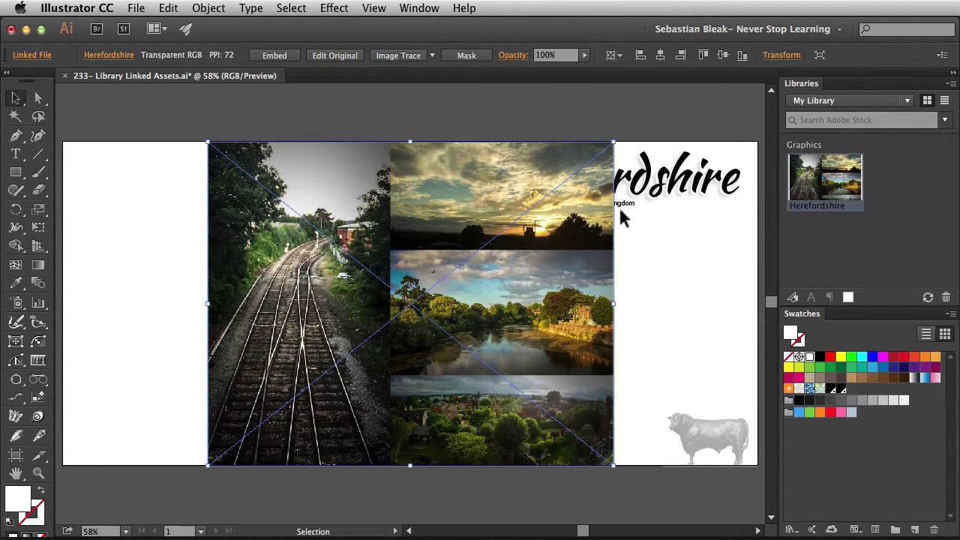
pyautogui.click(641, 54)
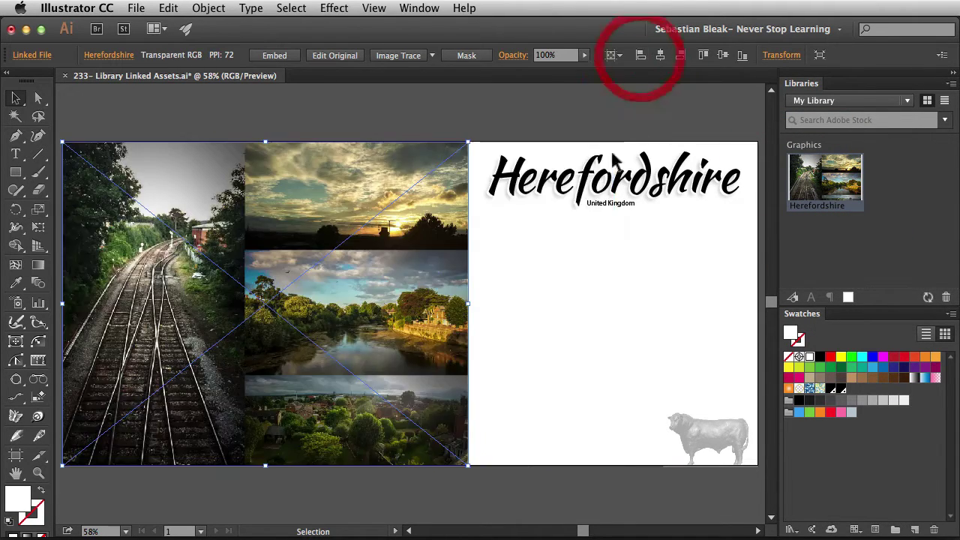
pyautogui.click(555, 327)
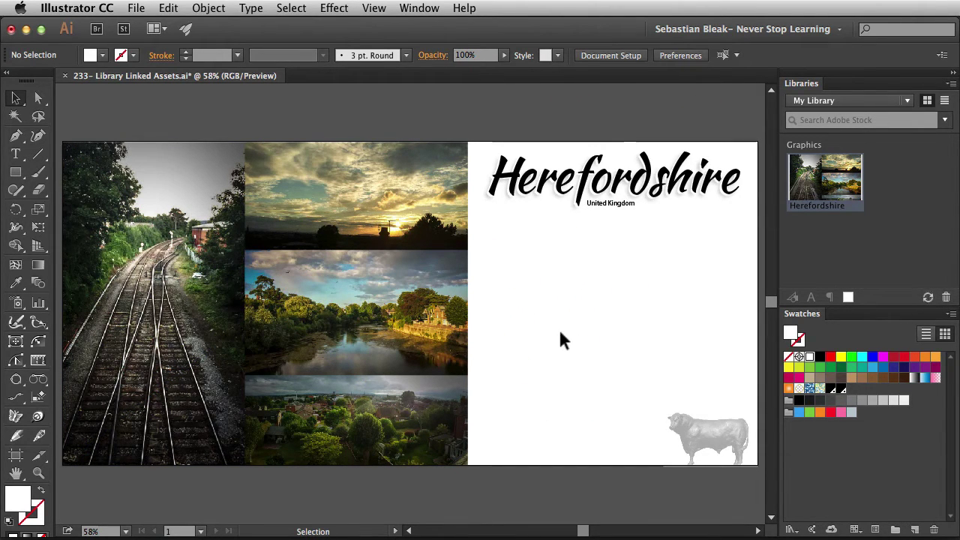
# Place an embedded copy of the graphic below the artboard, then fit the artboard in view
pyautogui.rightClick(826, 173)
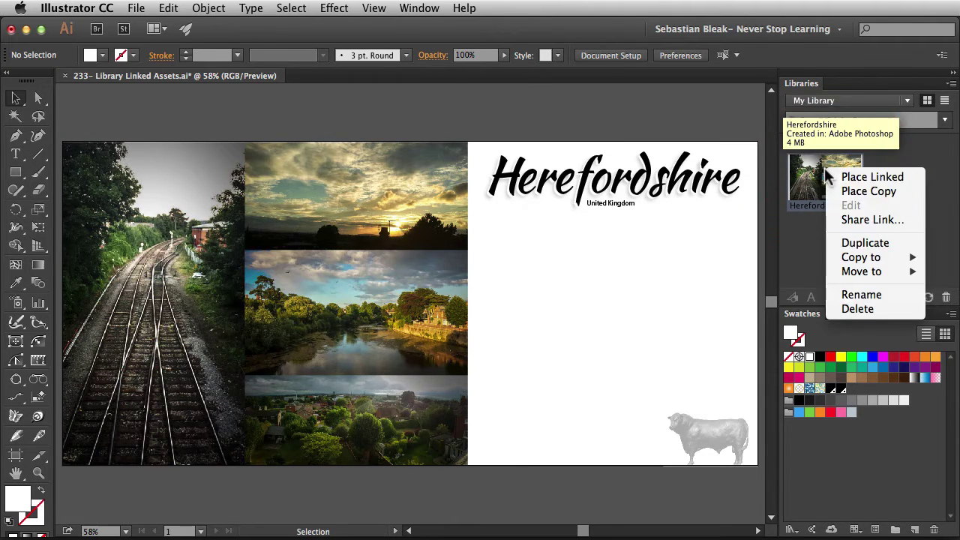
pyautogui.click(835, 188)
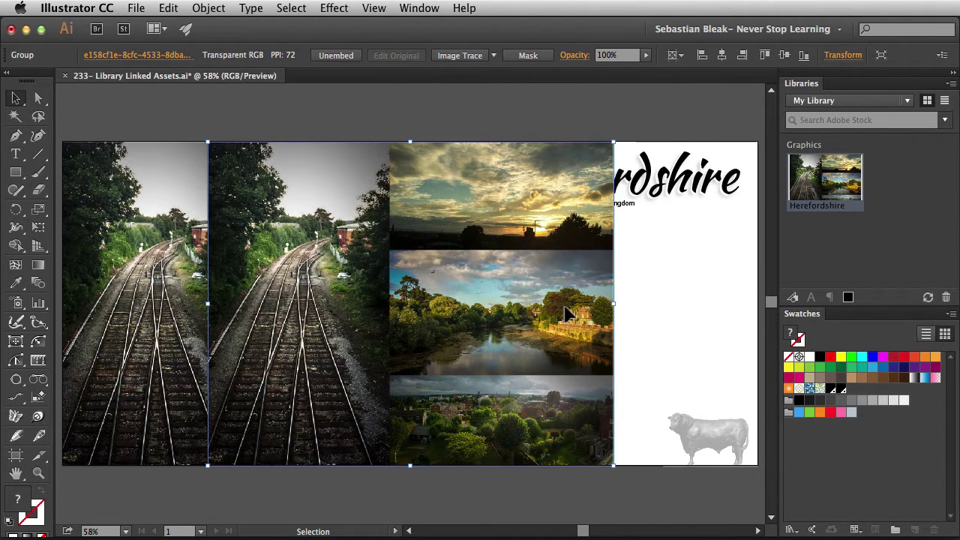
pyautogui.hscroll(-5, 458, 304)
pyautogui.scroll(-2, 458, 304)
pyautogui.moveTo(501, 129); pyautogui.dragTo(345, 440)
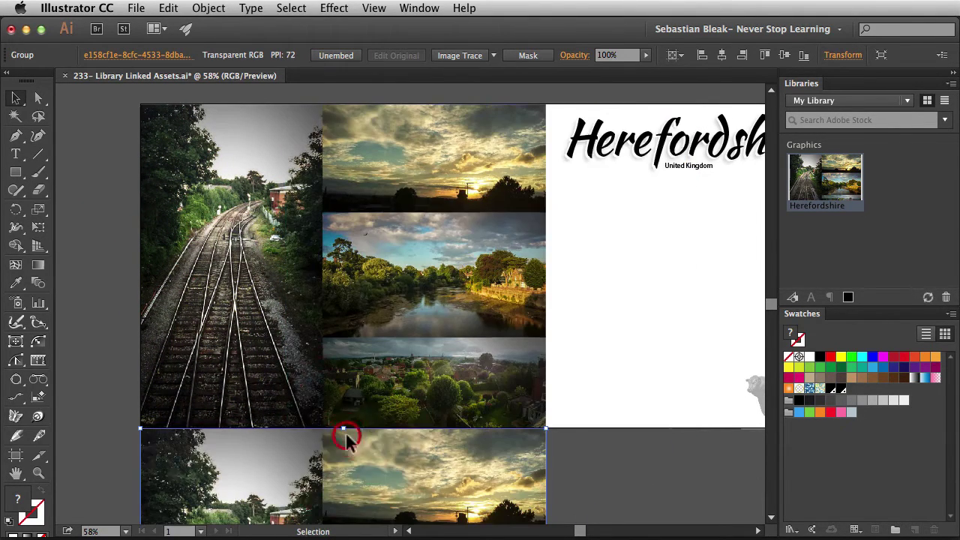
pyautogui.click(605, 312)
pyautogui.scroll(-5, 605, 312)
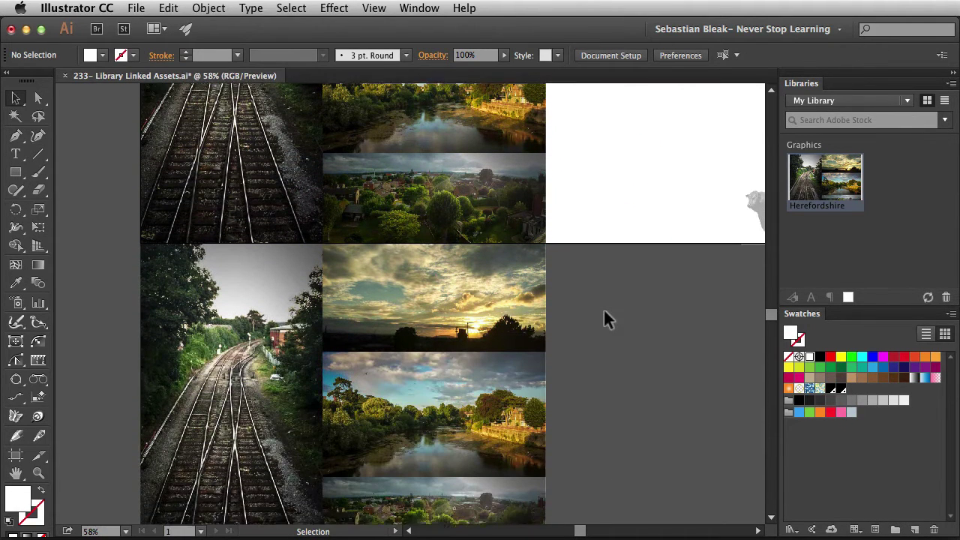
pyautogui.scroll(-2, 605, 313)
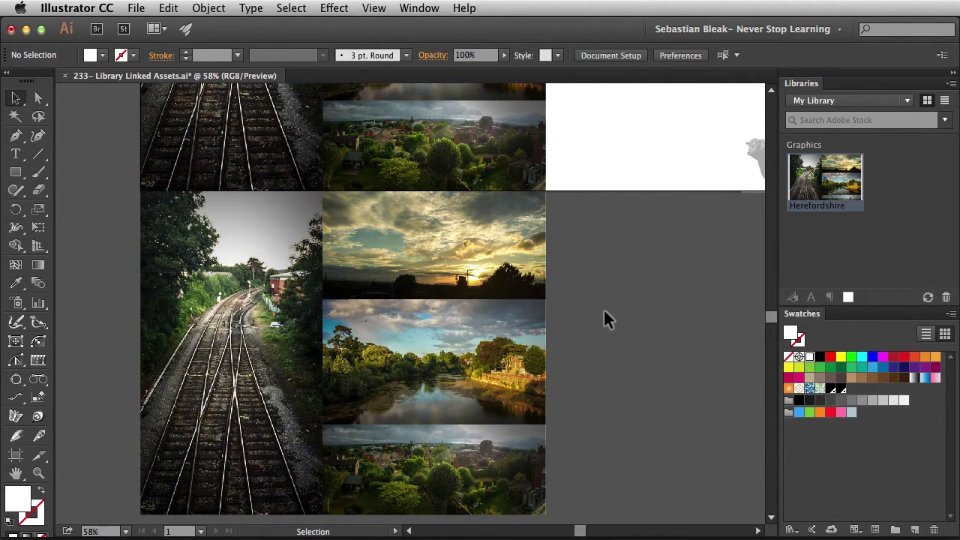
pyautogui.press('super+0')
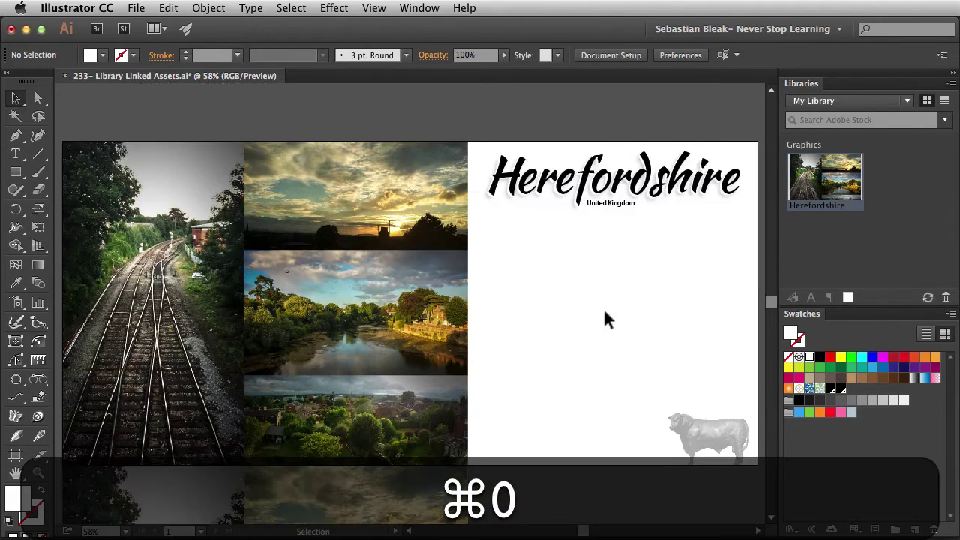
pyautogui.click(548, 279)
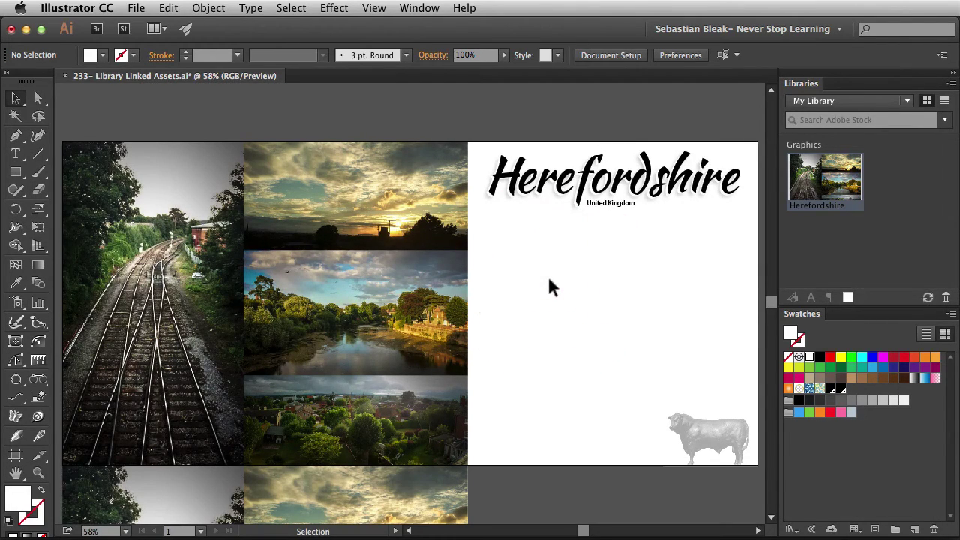
pyautogui.moveTo(548, 283); pyautogui.dragTo(419, 327)
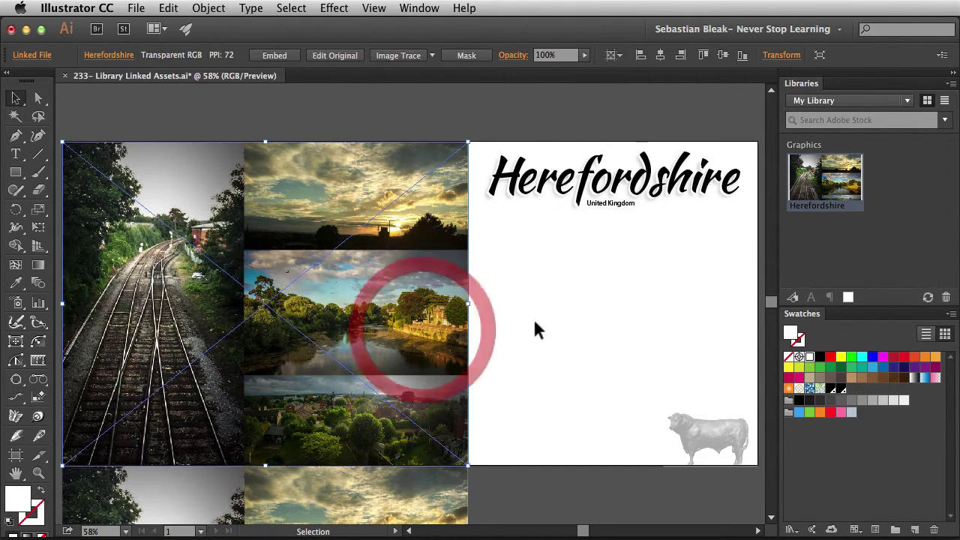
pyautogui.click(535, 323)
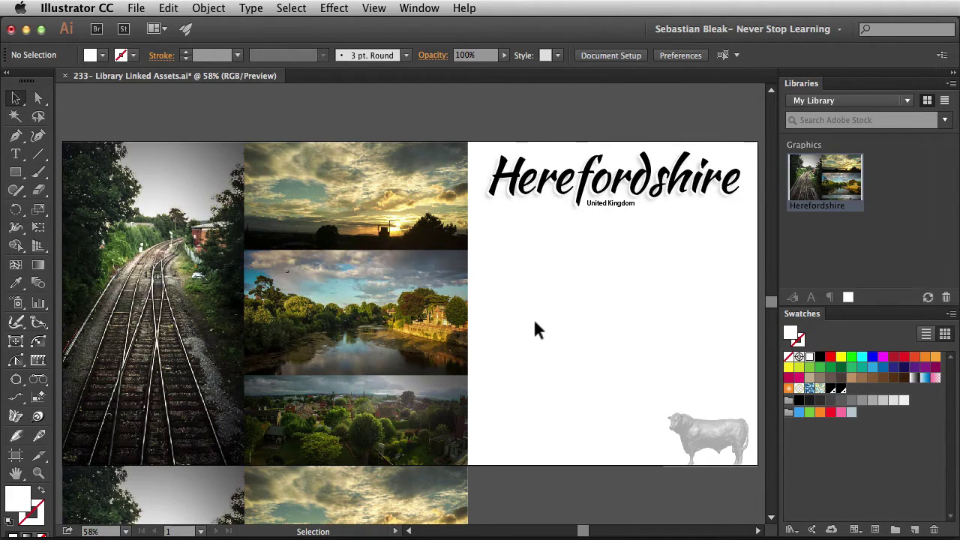
pyautogui.doubleClick(823, 188)
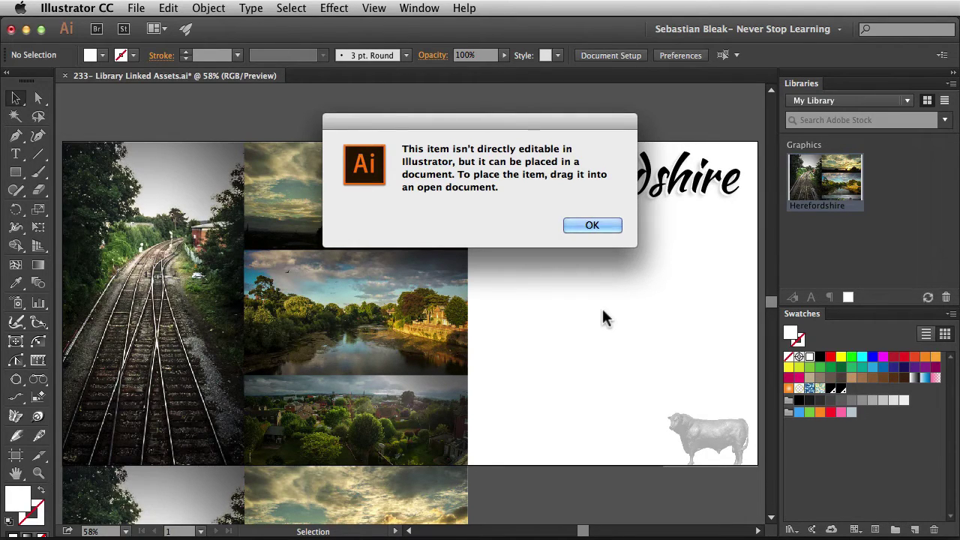
pyautogui.click(592, 225)
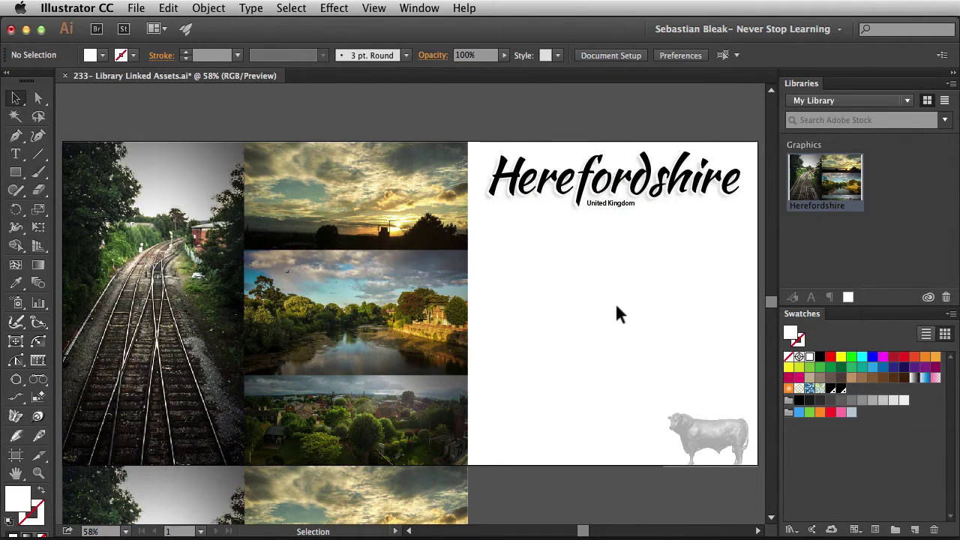
# Toggle the library between list and thumbnail views, then switch to Photoshop
pyautogui.moveTo(823, 179)
pyautogui.click(945, 100)
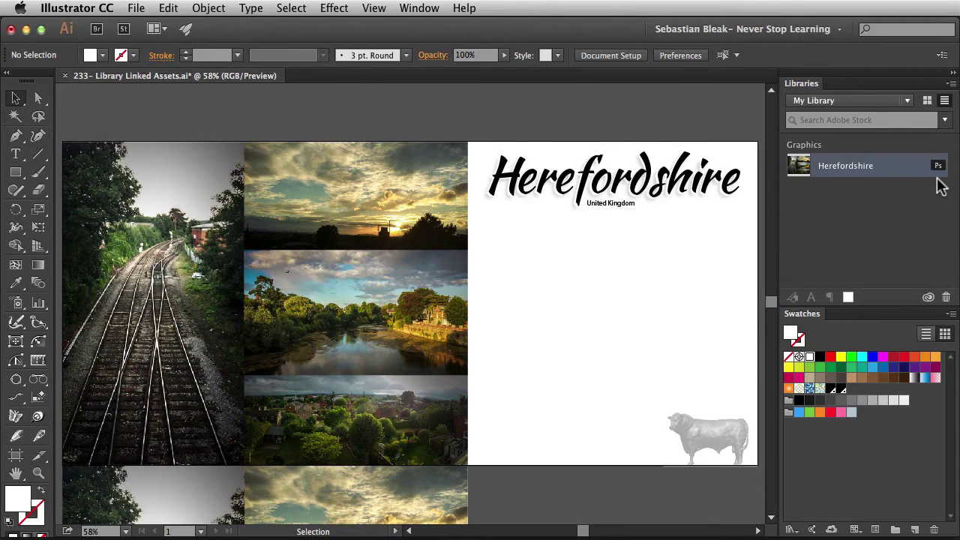
pyautogui.click(928, 100)
pyautogui.moveTo(388, 525)
pyautogui.click(141, 510)
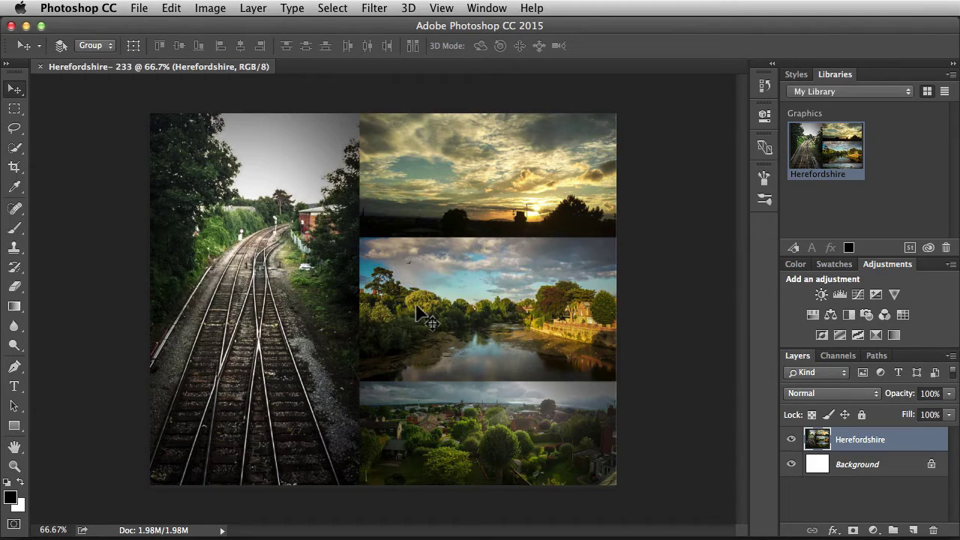
# Open the Herefordshire library graphic for editing and convert its layer to a smart object
pyautogui.doubleClick(810, 156)
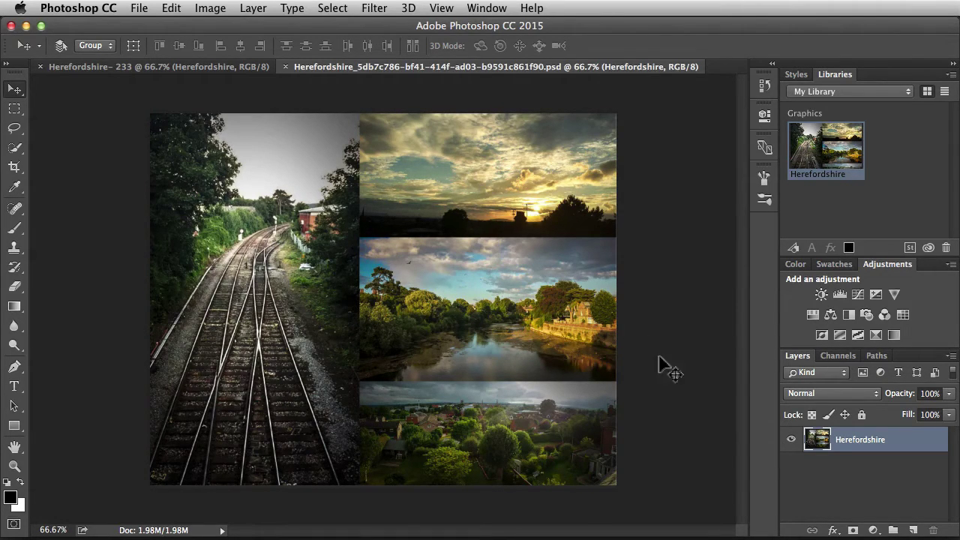
pyautogui.click(908, 444)
pyautogui.rightClick(908, 444)
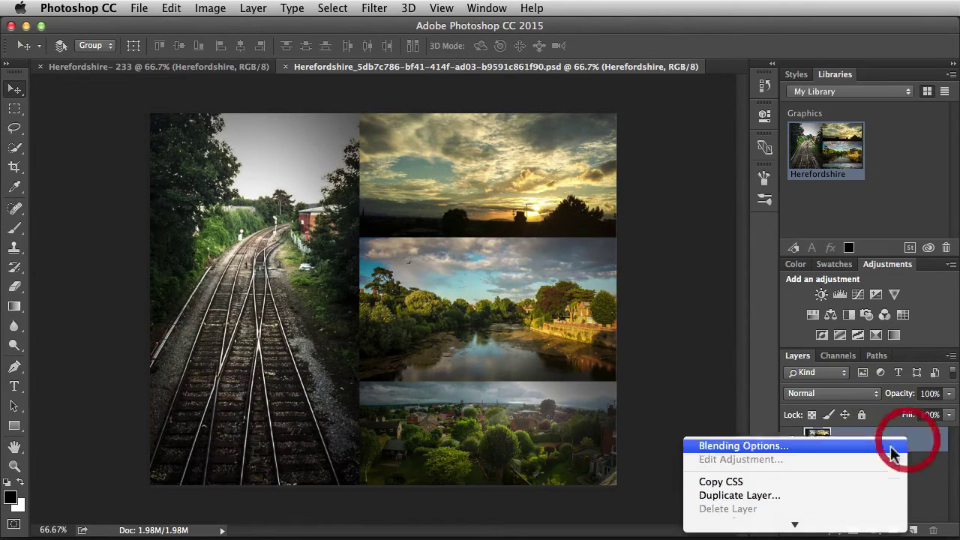
pyautogui.click(828, 388)
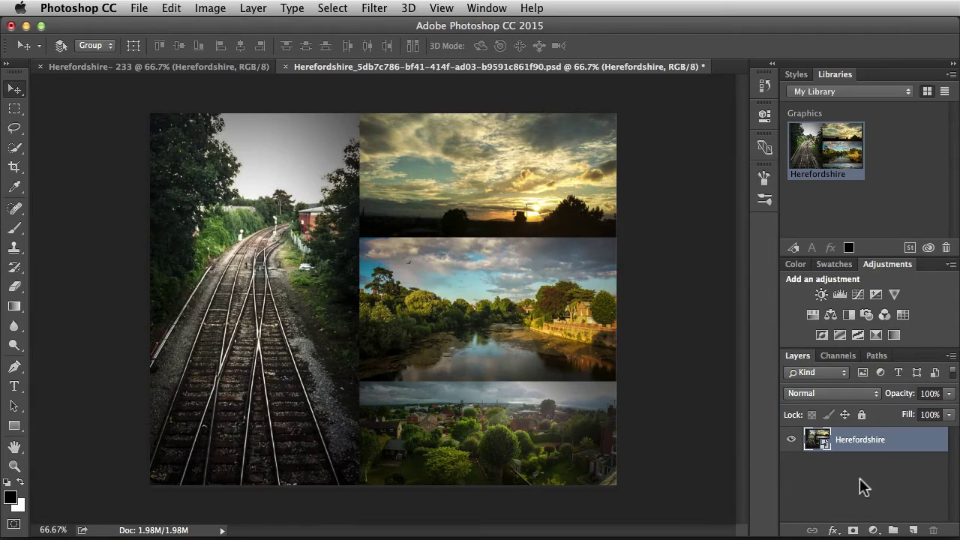
# Add a Black & White adjustment layer, save, and close the graphic's document
pyautogui.click(849, 315)
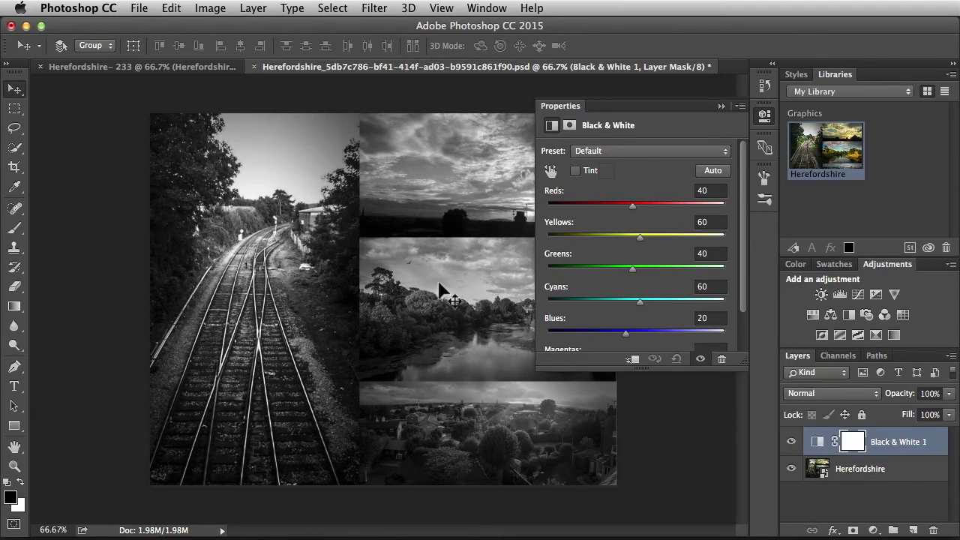
pyautogui.press('super+s')
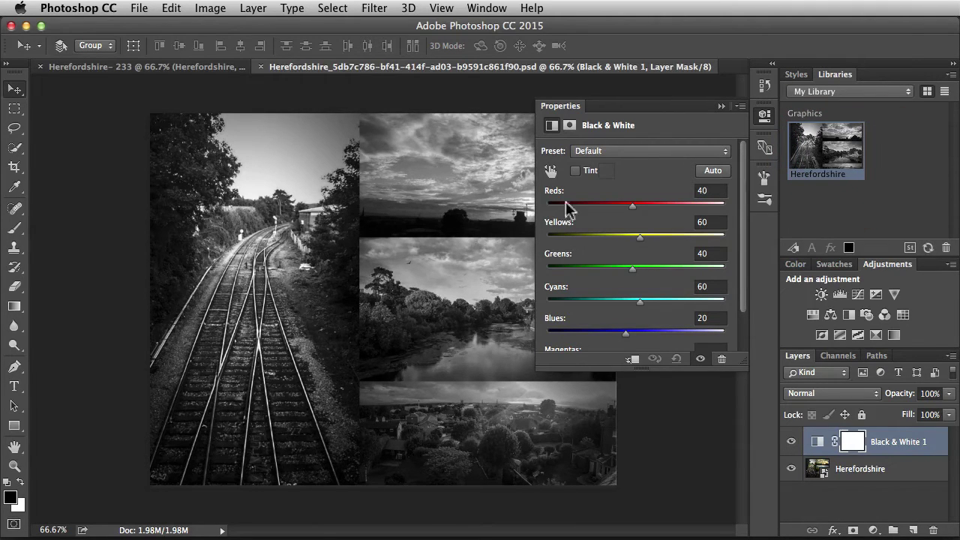
pyautogui.click(260, 66)
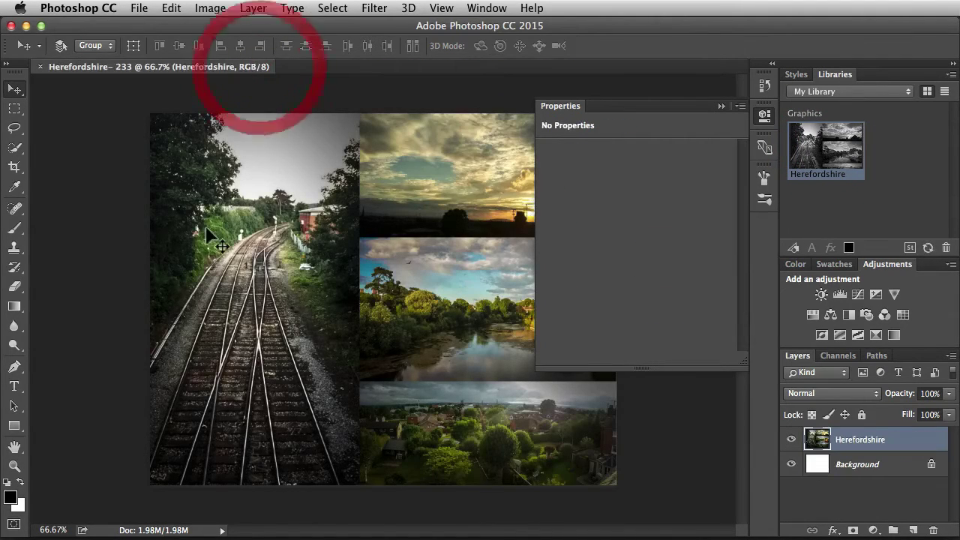
# In Illustrator, fit the artboard and check the linked collage now shows black and white
pyautogui.moveTo(101, 536)
pyautogui.click(100, 514)
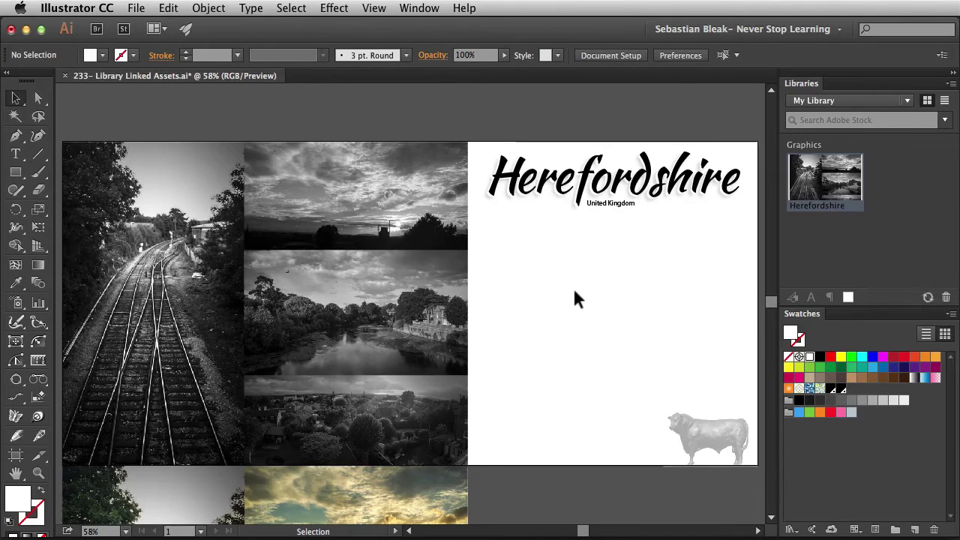
pyautogui.scroll(-5, 575, 293)
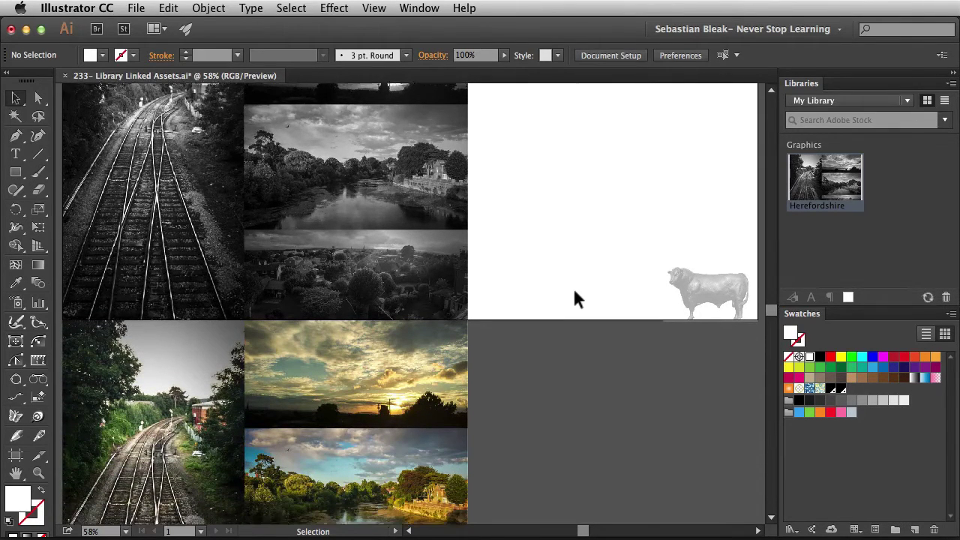
pyautogui.scroll(-1, 575, 298)
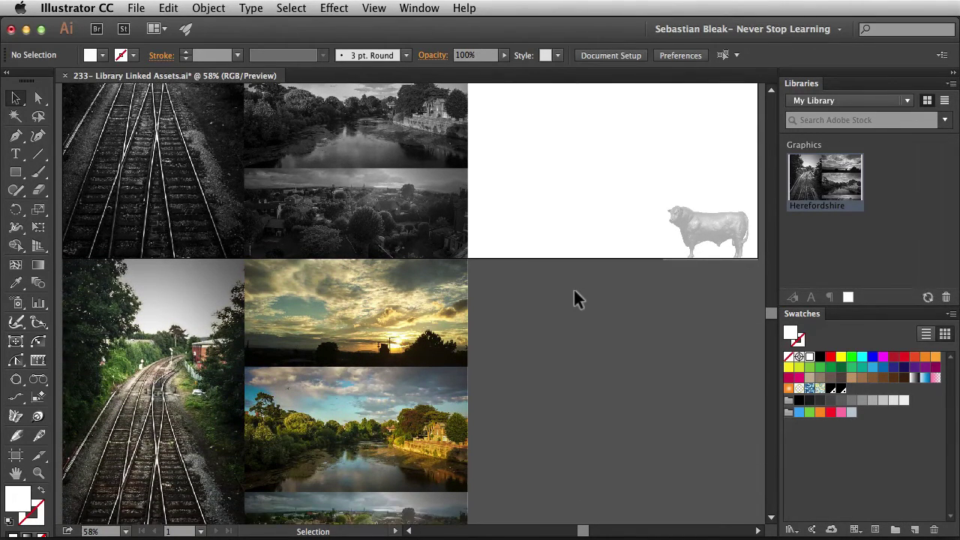
pyautogui.scroll(-1, 574, 299)
pyautogui.press('super+0')
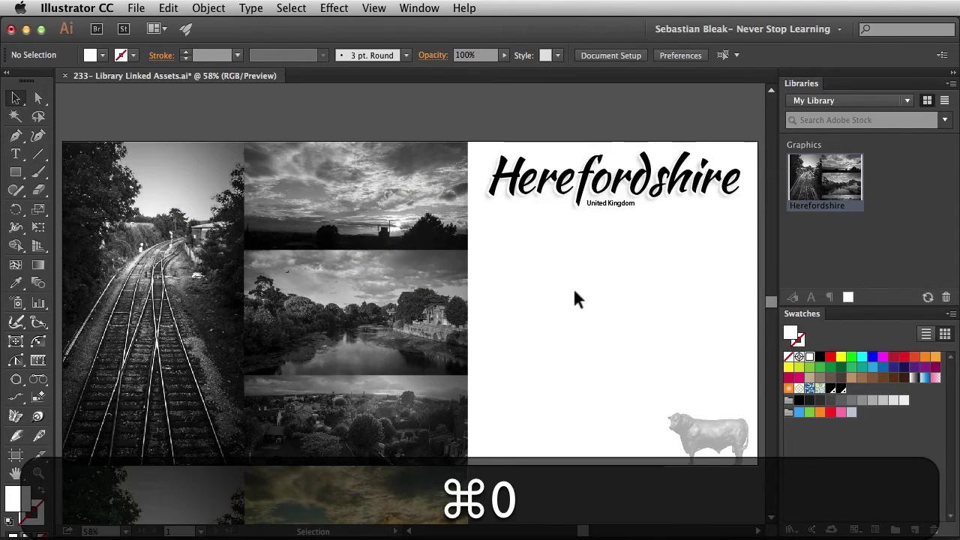
pyautogui.click(434, 332)
pyautogui.click(555, 329)
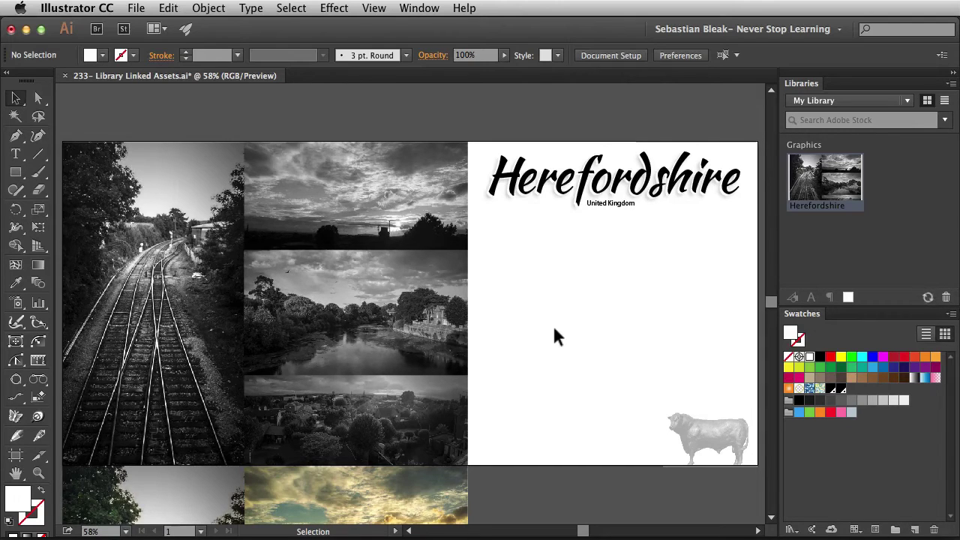
# Reopen the Herefordshire library graphic in Photoshop and select its Black & White 1 layer
pyautogui.moveTo(262, 522)
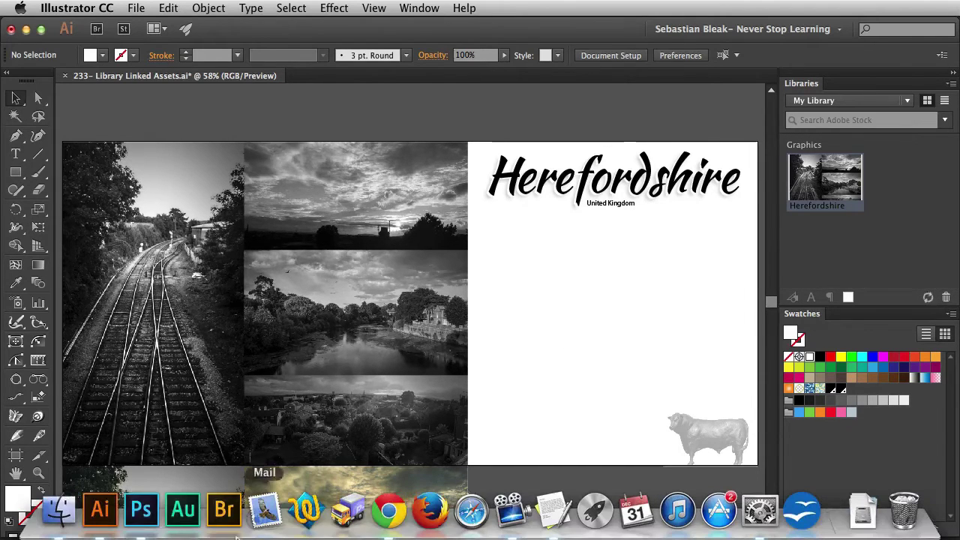
pyautogui.click(143, 518)
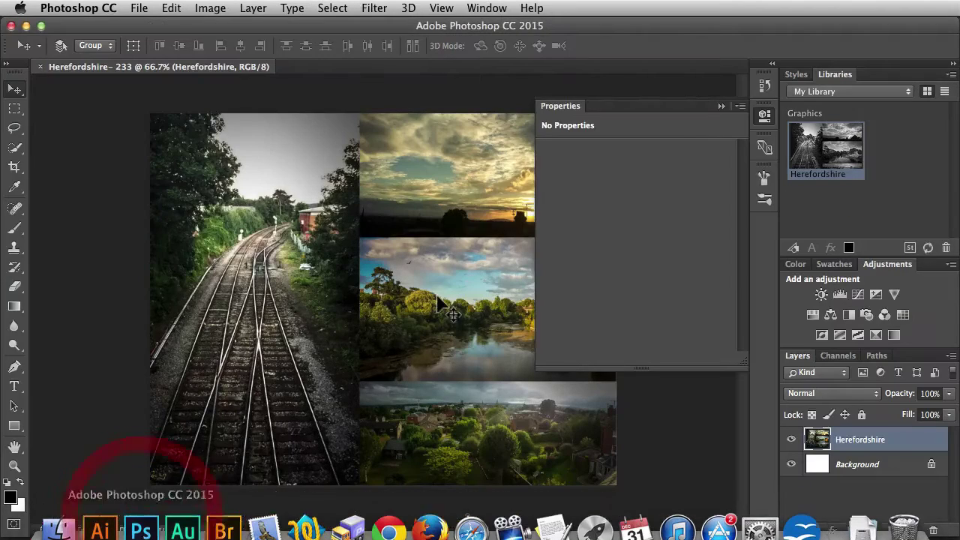
pyautogui.doubleClick(835, 154)
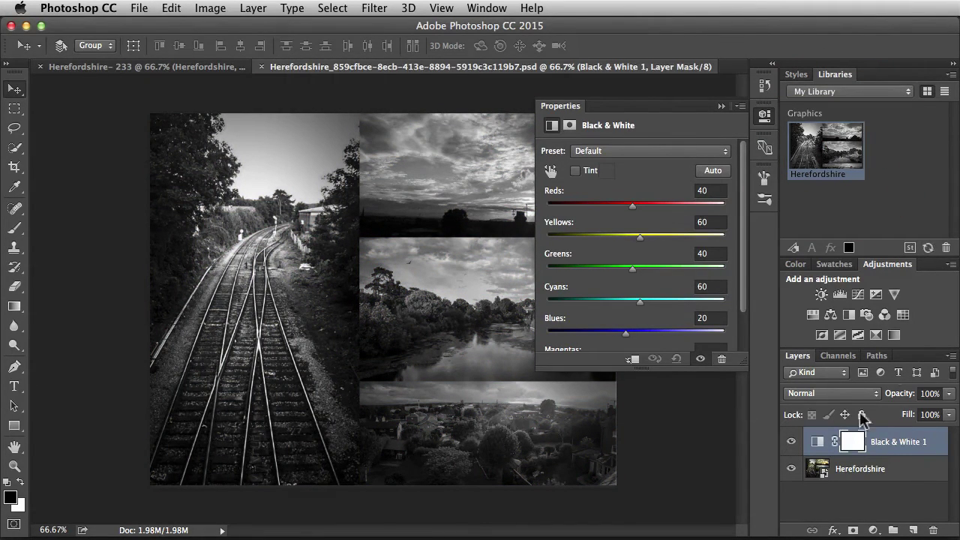
pyautogui.click(916, 469)
pyautogui.click(912, 444)
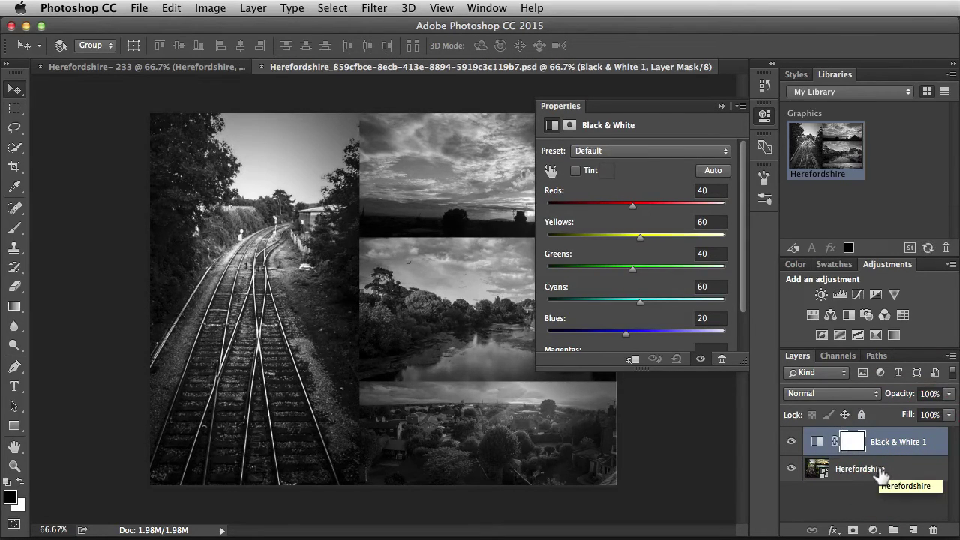
# Apply the Lighter Black & White preset and add a Color Lookup adjustment layer
pyautogui.click(653, 151)
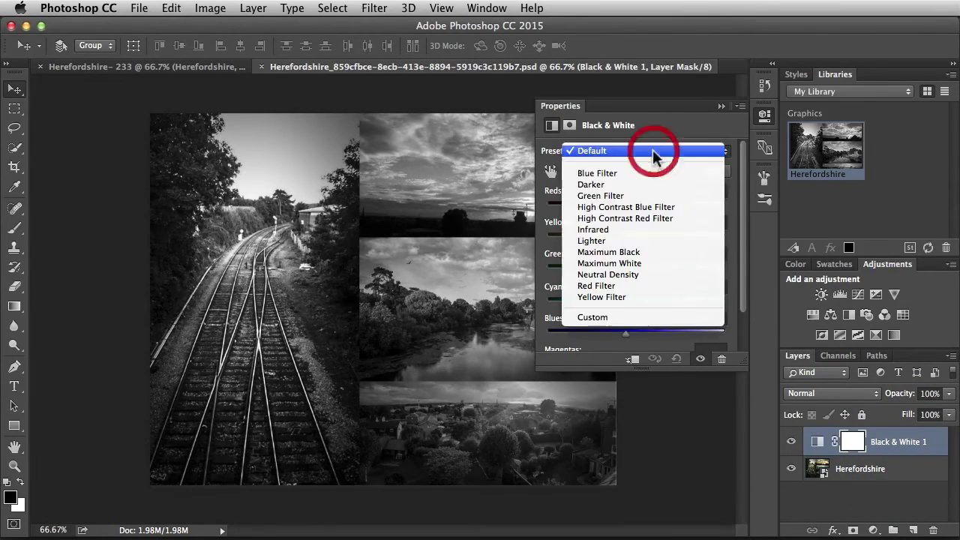
pyautogui.click(660, 240)
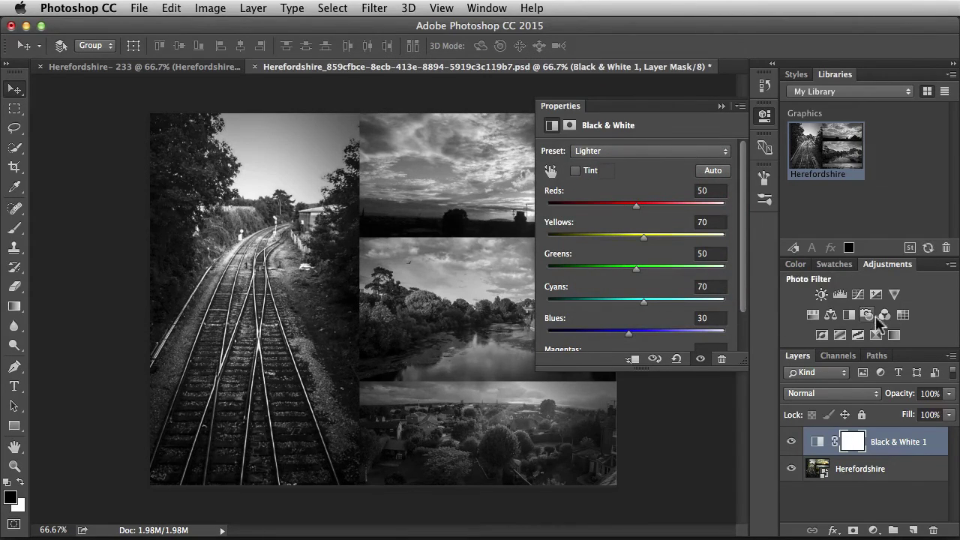
pyautogui.click(903, 315)
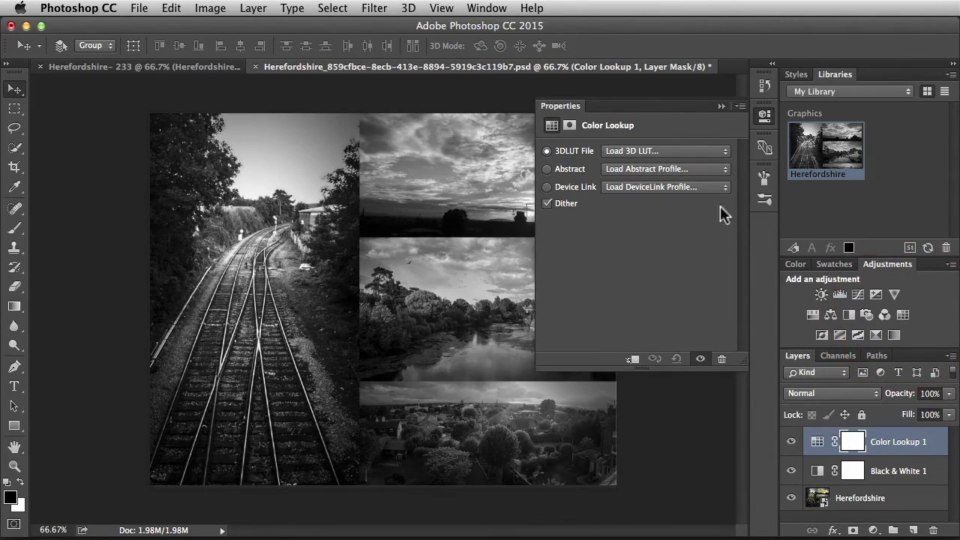
# Apply the EdgyAmber.3DL look and add Levels with white input 192 and midtones 1.69
pyautogui.click(673, 150)
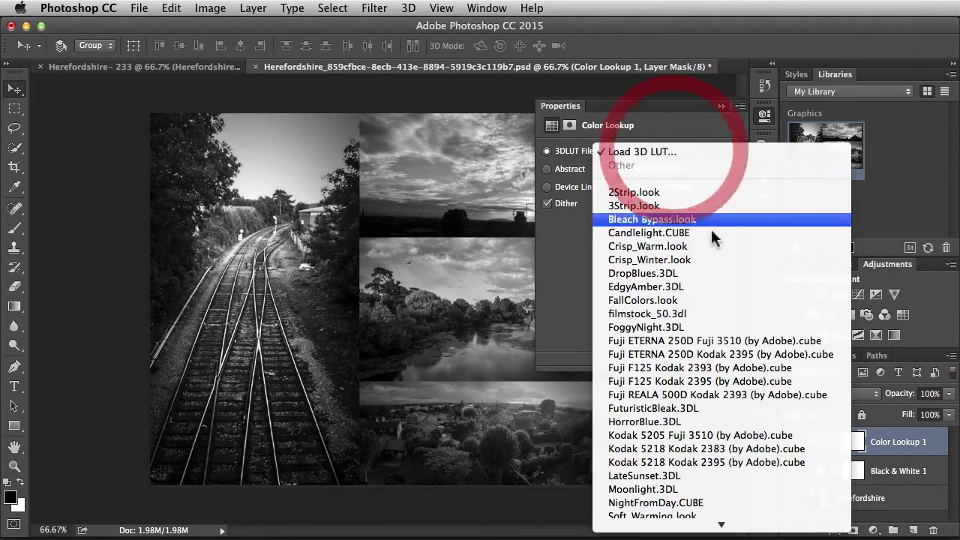
pyautogui.click(742, 288)
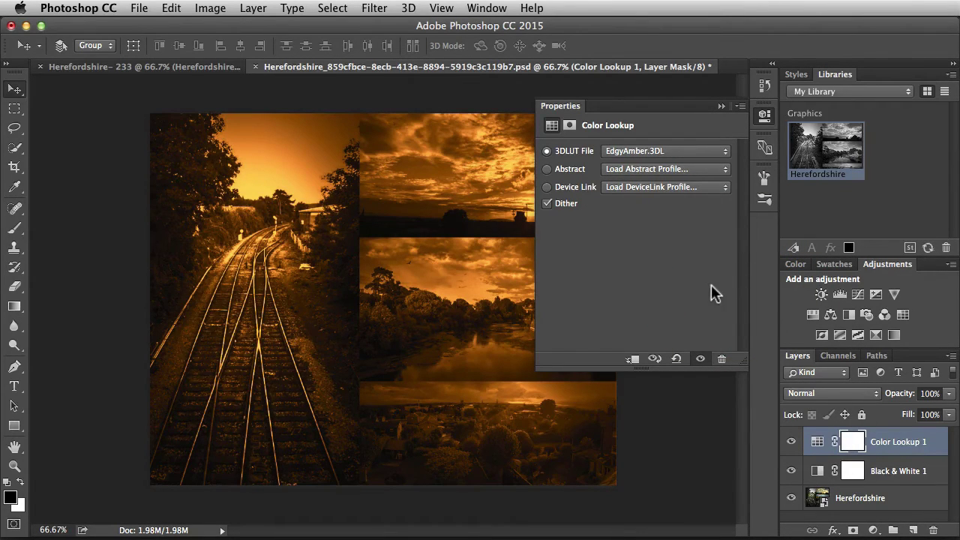
pyautogui.click(840, 295)
pyautogui.moveTo(728, 261); pyautogui.dragTo(687, 259)
pyautogui.moveTo(626, 258); pyautogui.dragTo(605, 262)
# Close the amber collage document, saving the changes
pyautogui.click(765, 114)
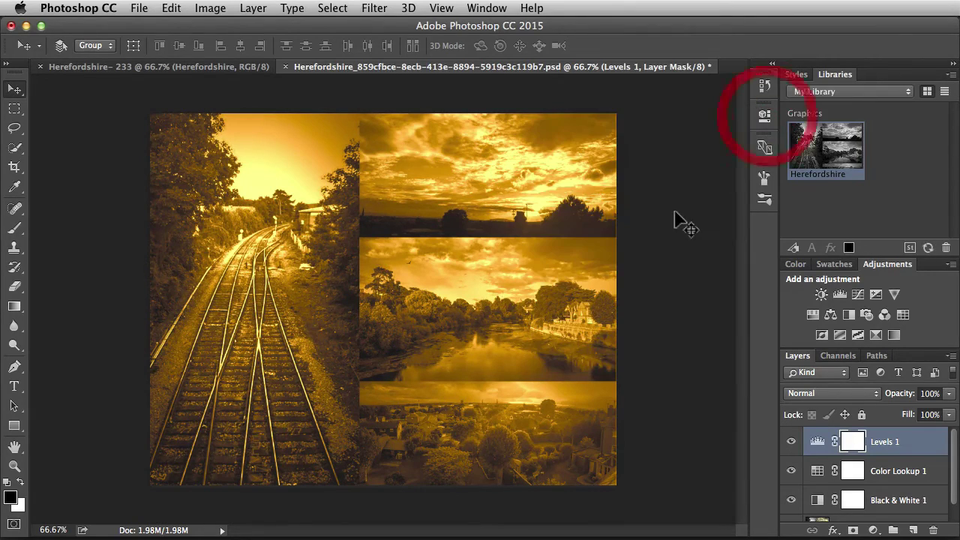
pyautogui.click(284, 67)
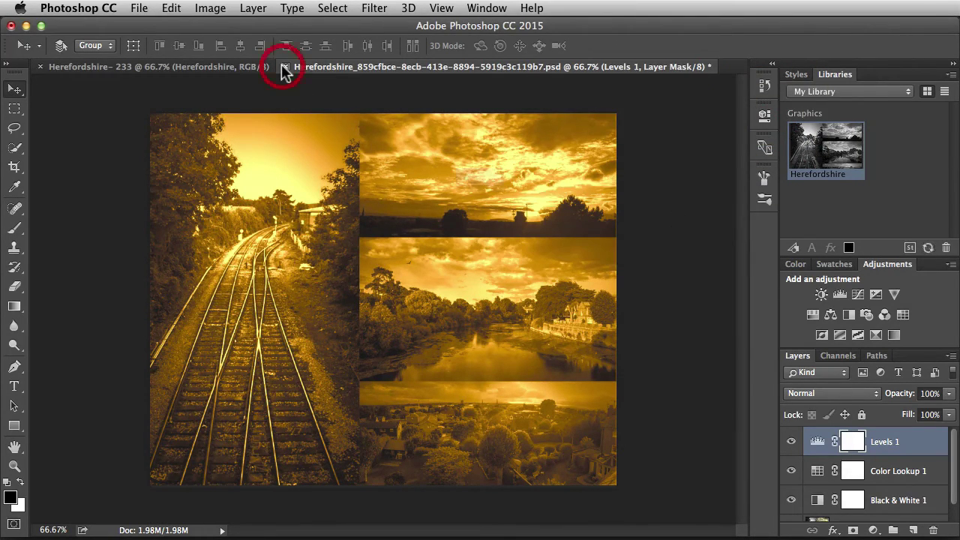
pyautogui.click(604, 215)
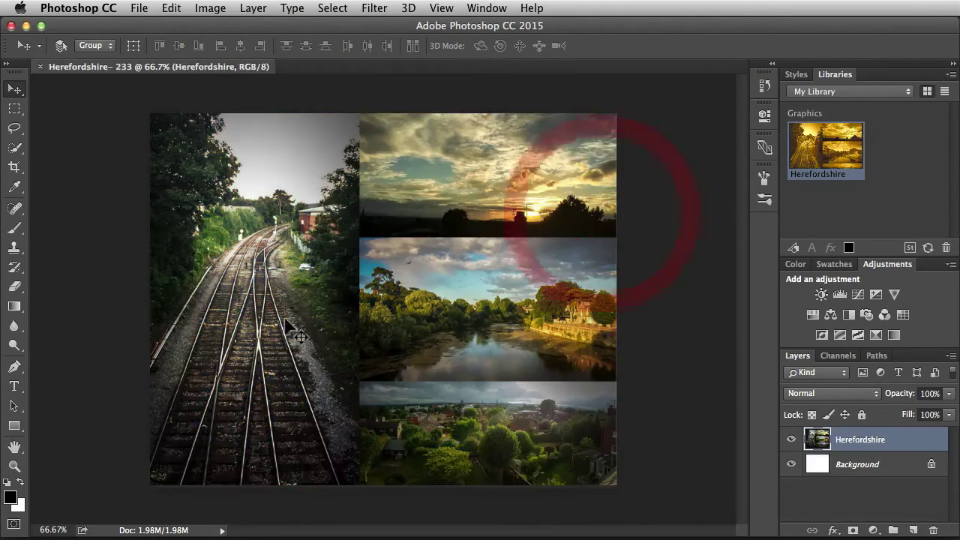
# In Illustrator, deselect and fit the artboard to view the amber-tinted linked collage
pyautogui.moveTo(137, 510)
pyautogui.click(99, 510)
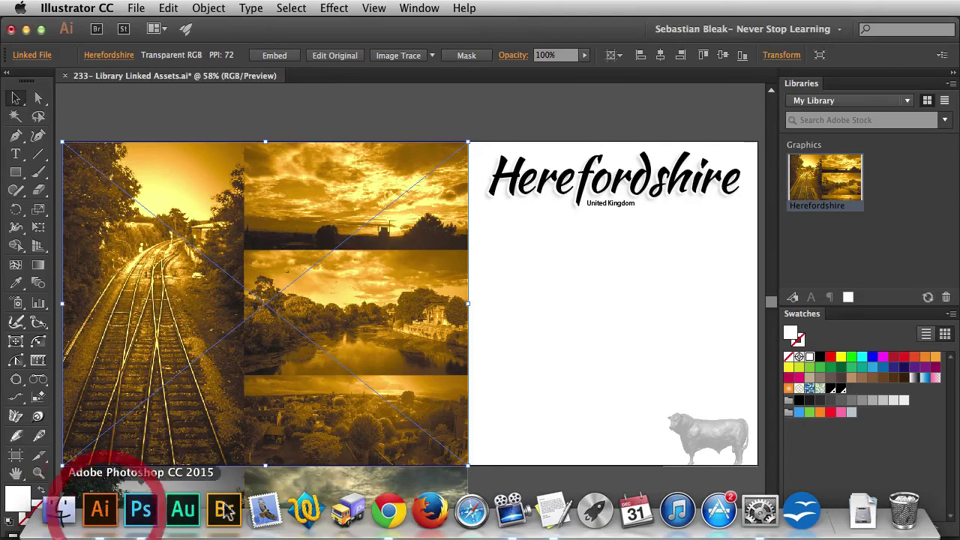
pyautogui.click(604, 306)
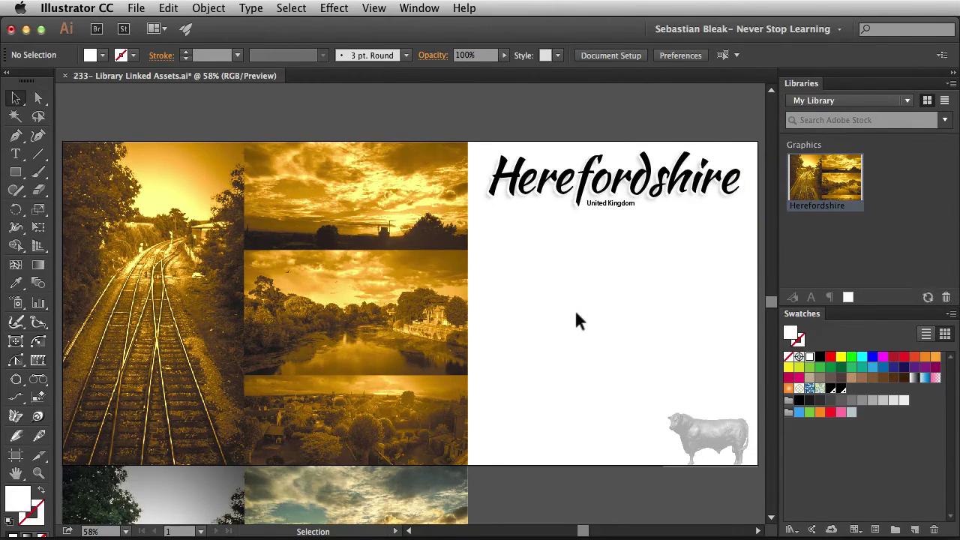
pyautogui.scroll(-5, 576, 319)
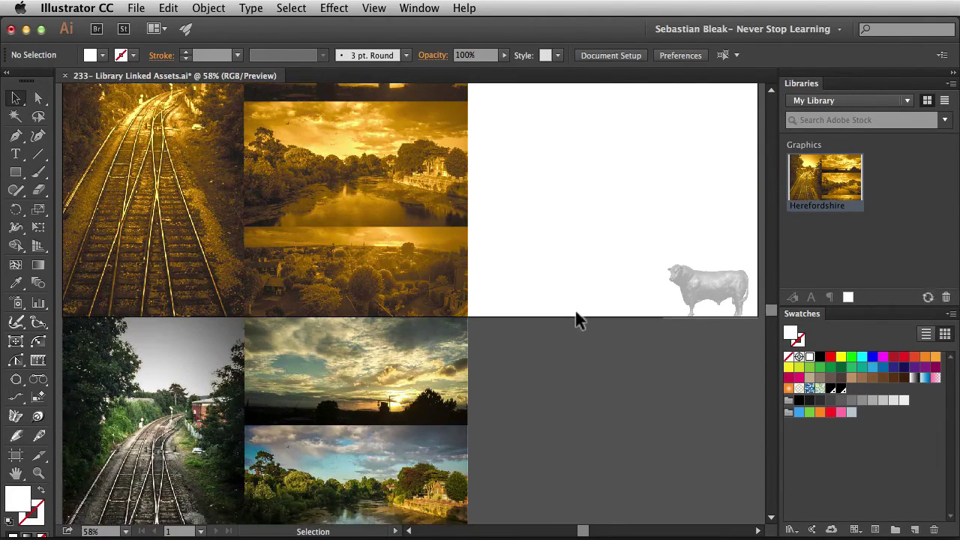
pyautogui.click(578, 318)
pyautogui.press('super')
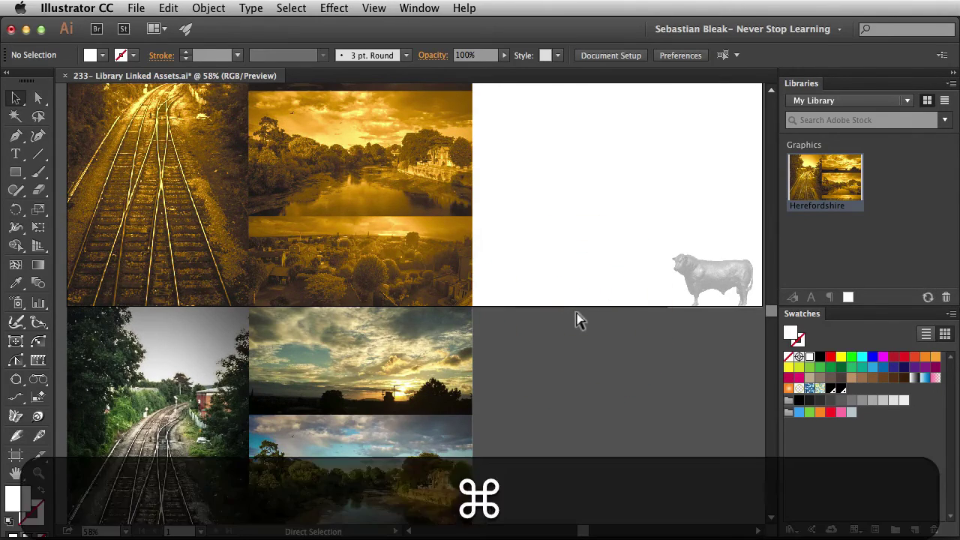
pyautogui.press('super+0')
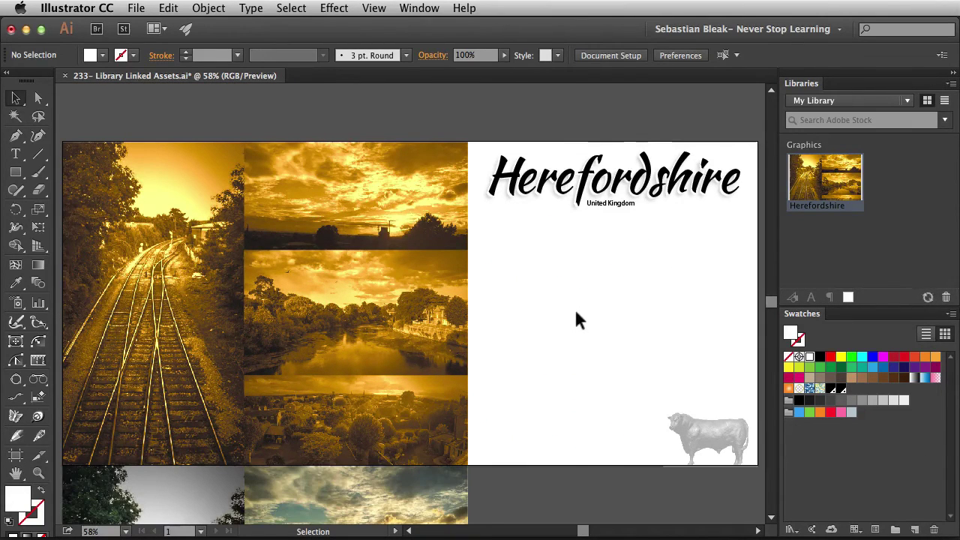